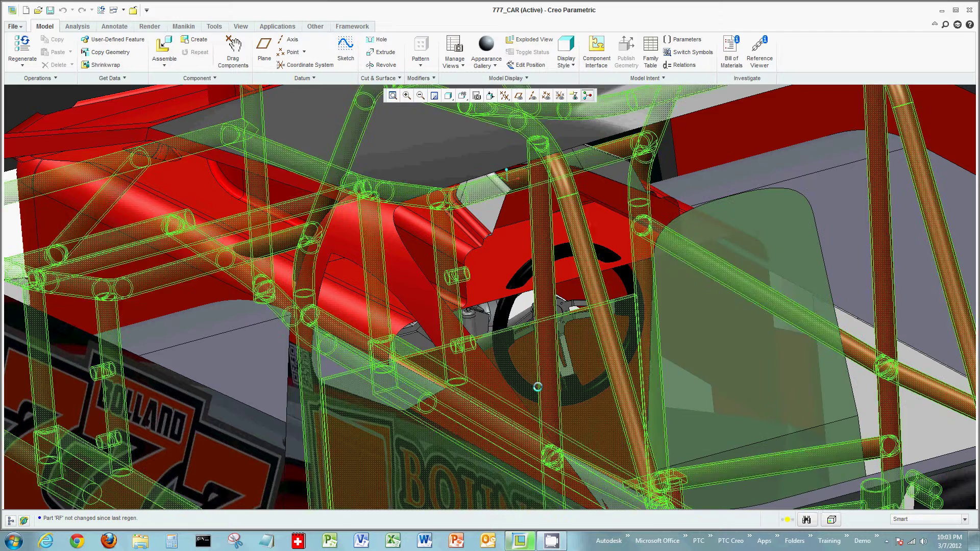
- Open the steering wheel part from the car assembly, show its feature list, and roll the insertion point back to just after Sweep 1
left_click(518, 378)
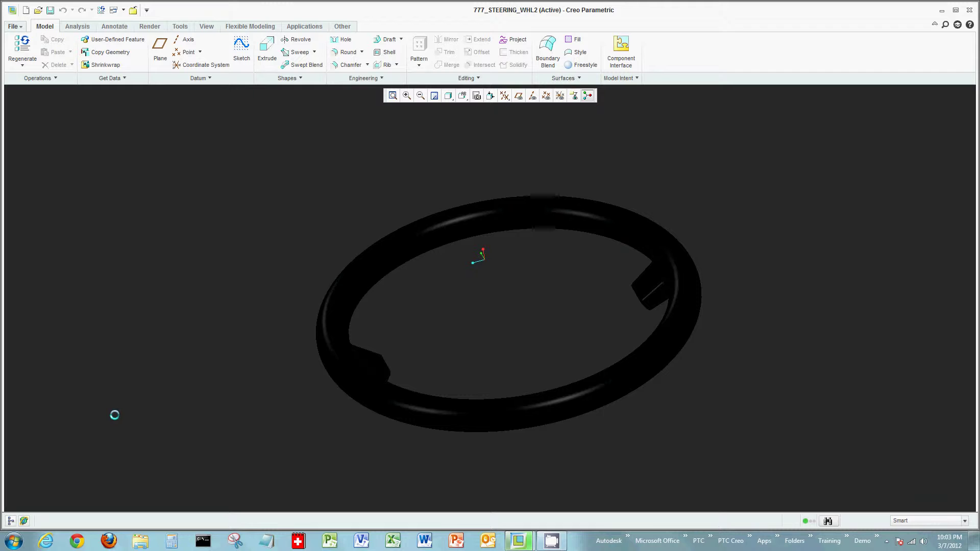
left_click(10, 520)
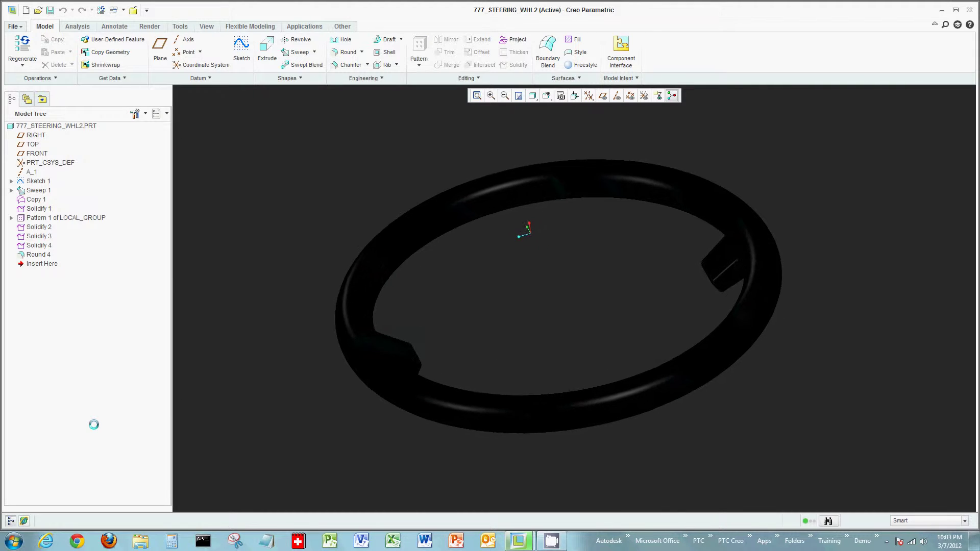
left_click_drag(43, 264, 48, 192)
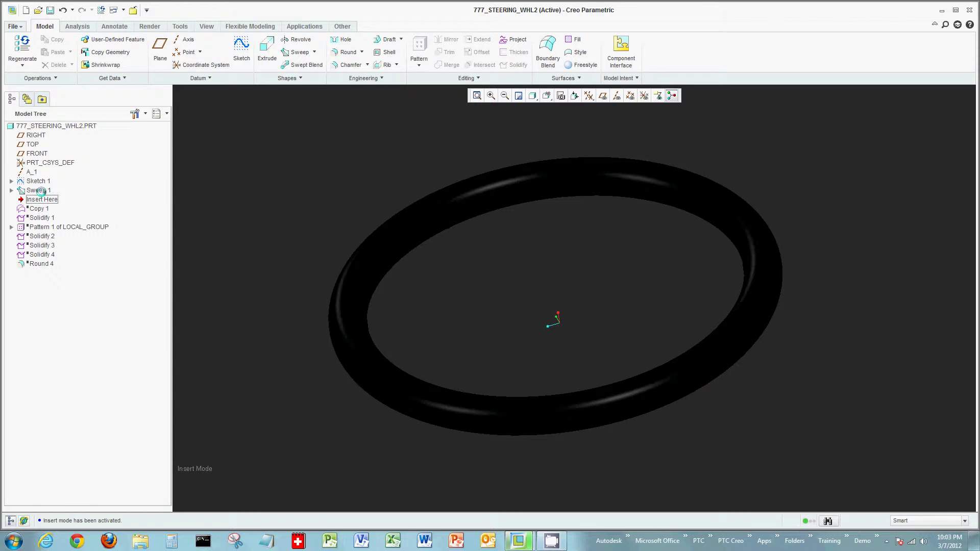
- Redefine Sweep 1 and delete the circle from its section sketch
left_click(36, 191)
right_click(37, 191)
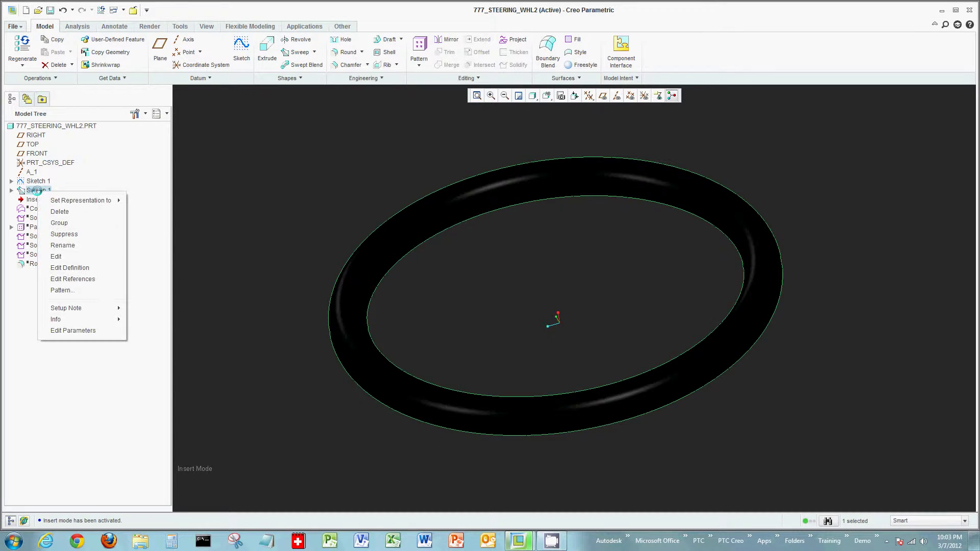
left_click(218, 208)
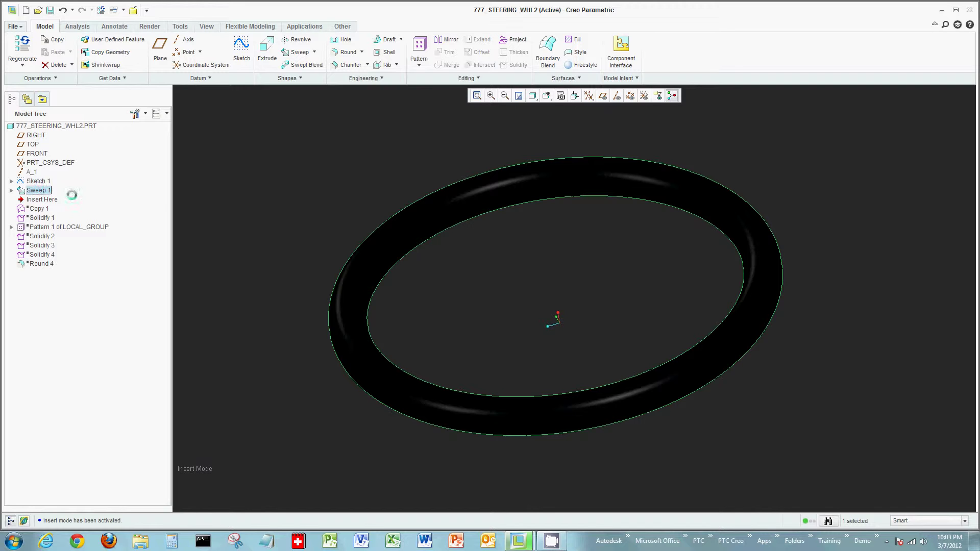
right_click(239, 218)
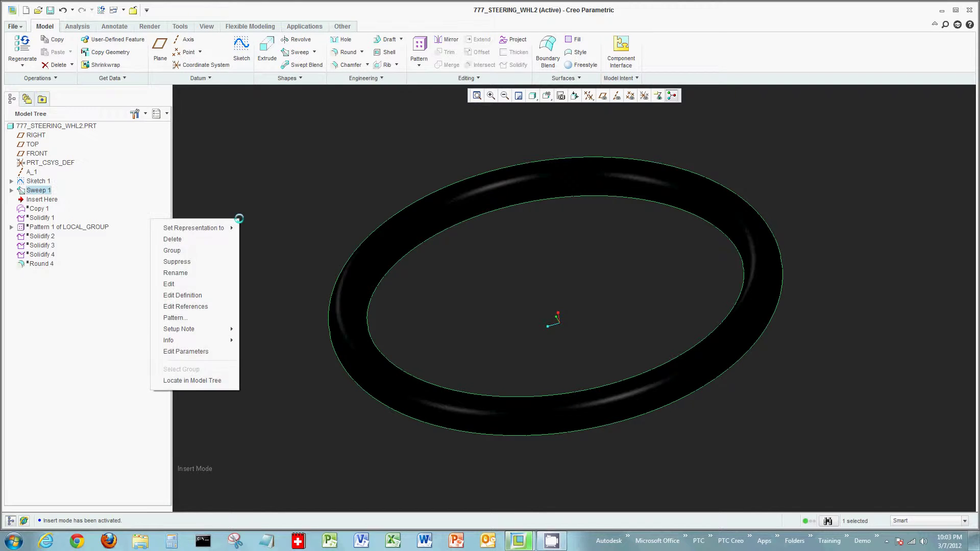
left_click(226, 296)
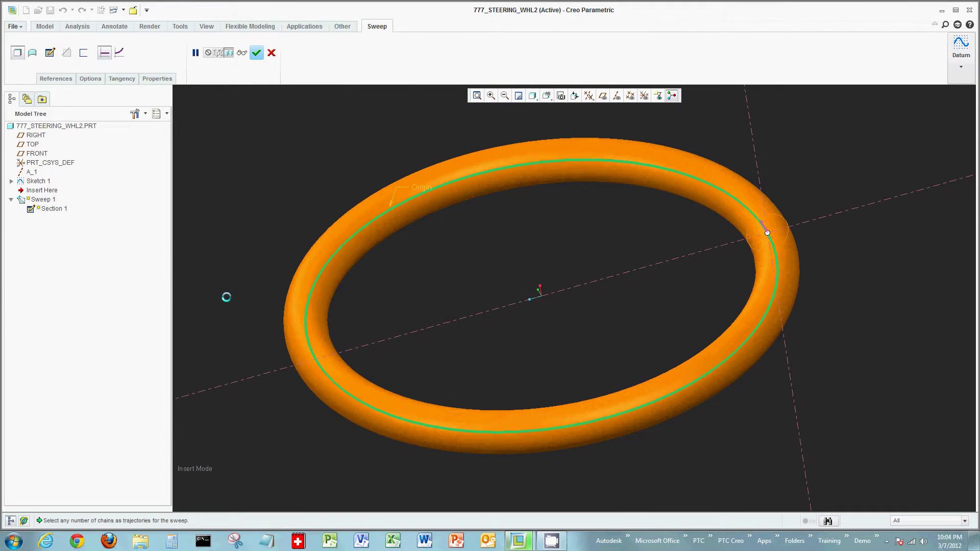
right_click(403, 299)
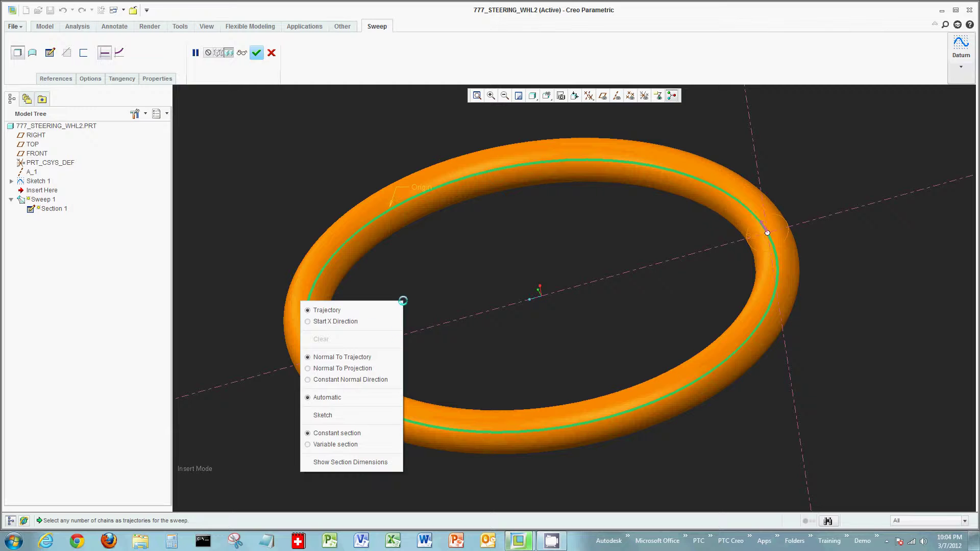
left_click(367, 414)
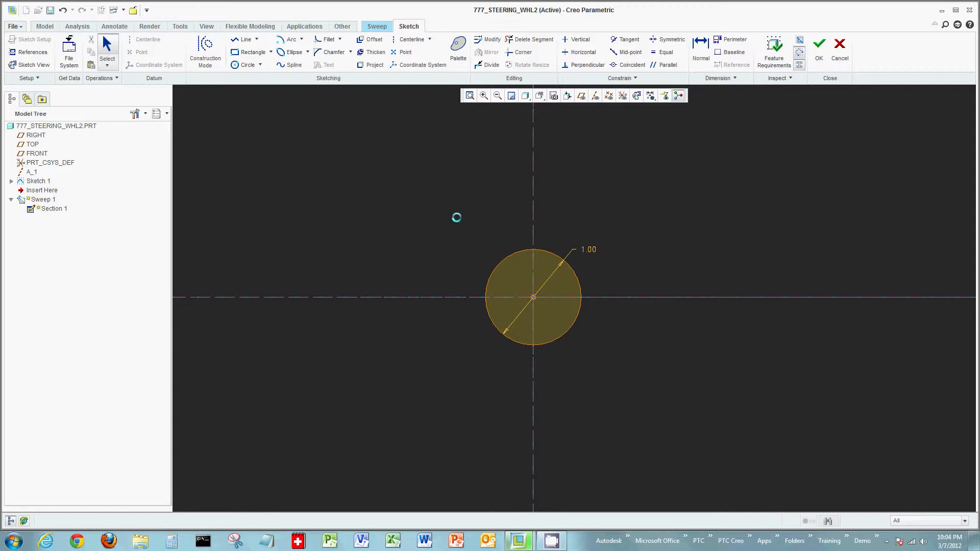
left_click_drag(457, 217, 623, 389)
key("Delete")
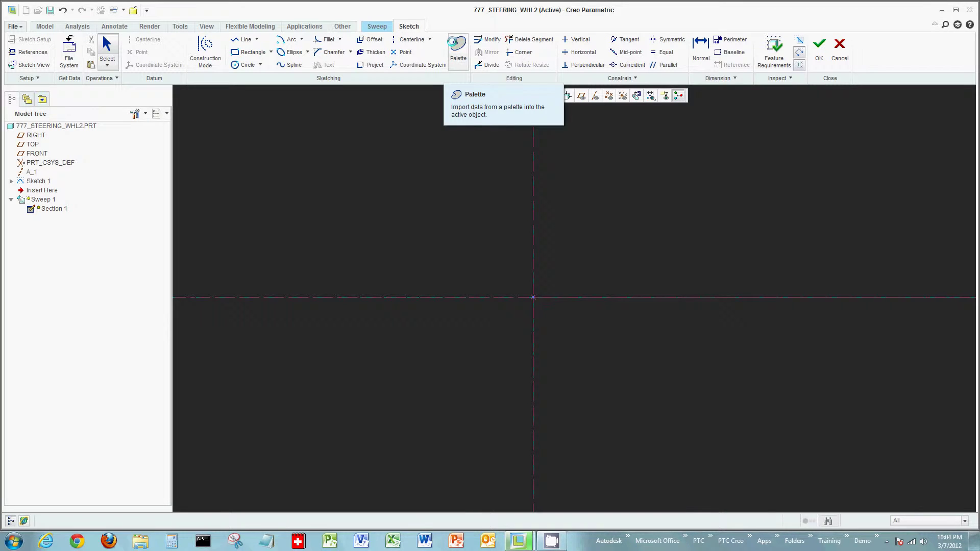
- Insert the steeringwheelprofile shape from the sketcher palette and place its lower arc centre on the section origin
left_click(452, 42)
left_click(761, 406)
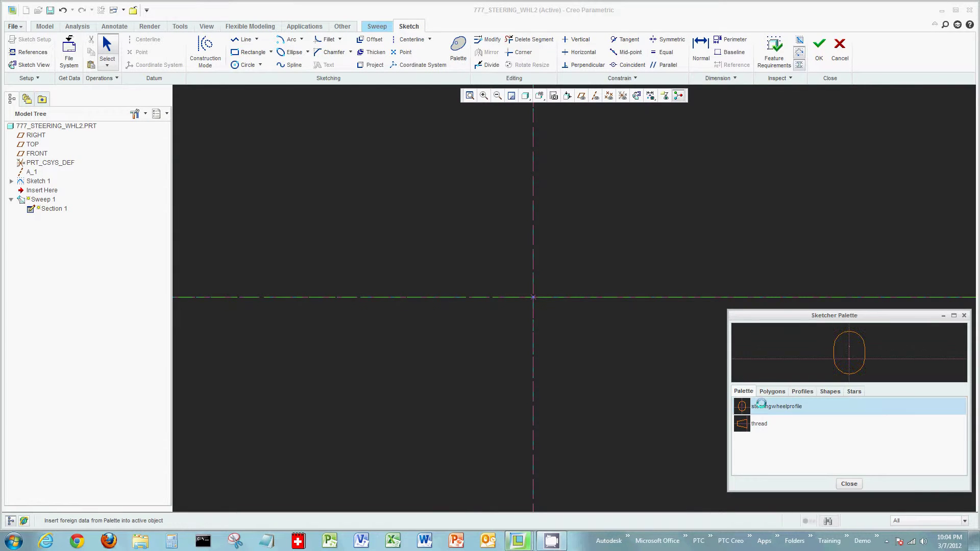
mouse_move(761, 406)
left_mouse_down()
mouse_move(453, 322)
mouse_move(459, 344)
left_mouse_up()
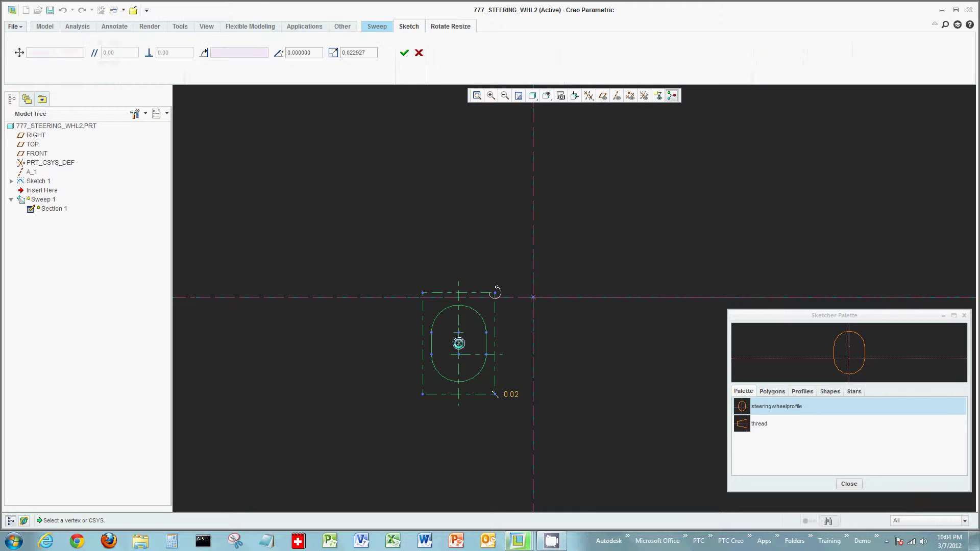
left_click(857, 485)
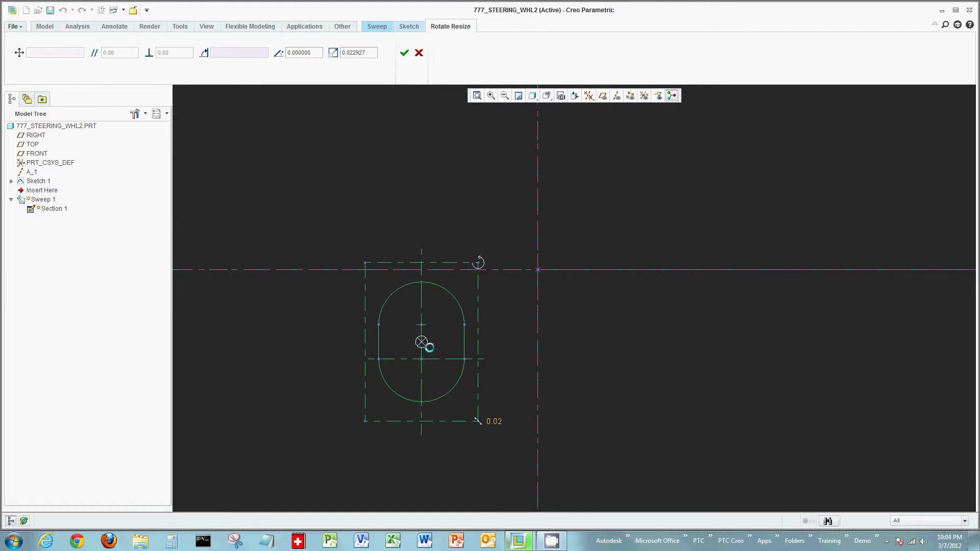
mouse_move(422, 343)
left_mouse_down()
mouse_move(421, 361)
mouse_move(501, 263)
mouse_move(537, 270)
left_mouse_up()
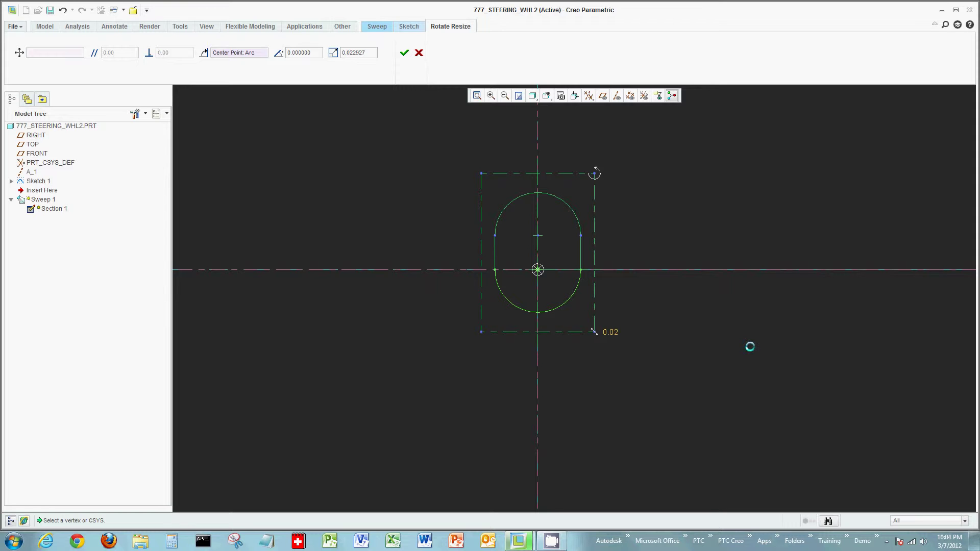
middle_click(752, 351)
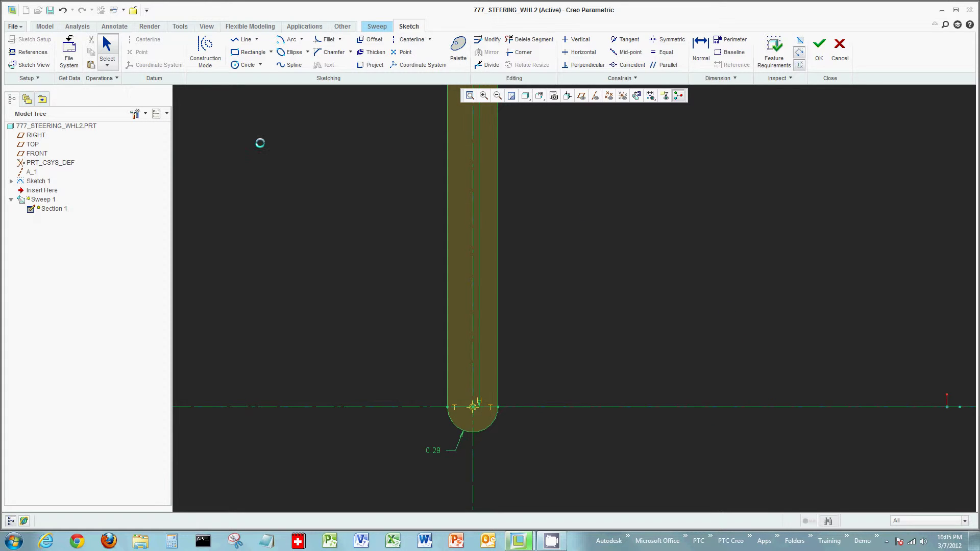
- Change the section relation to sd5=.25+(.2*sin(trajpar*360*36)), verify it, and accept the sweep section
left_click(179, 26)
left_click(300, 66)
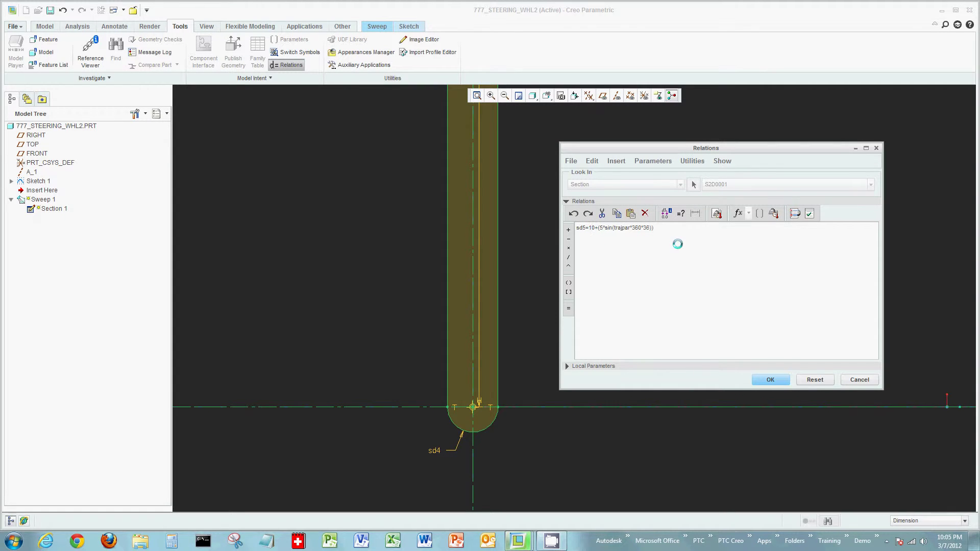
key("BackSpace")
key("BackSpace")
type(".25")
key("Delete")
type(".2")
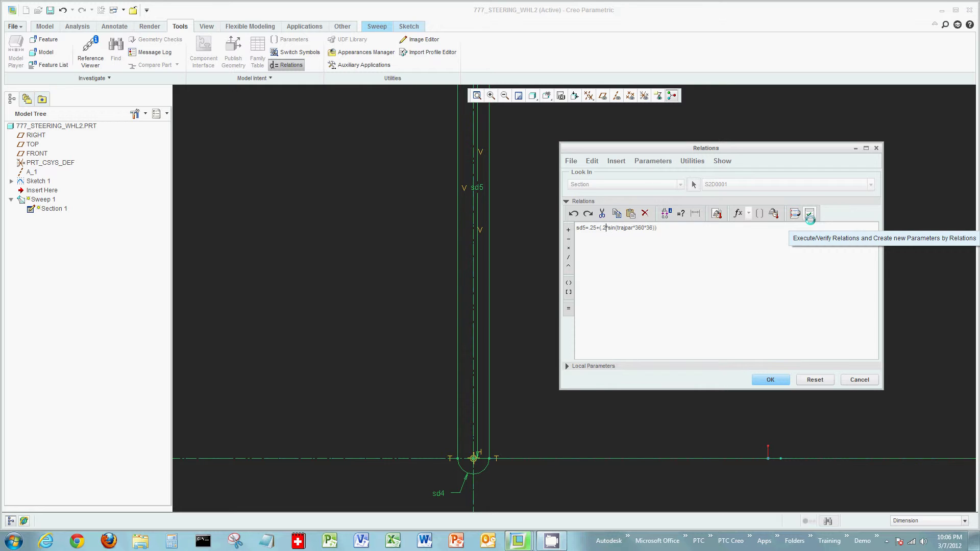
left_click(811, 214)
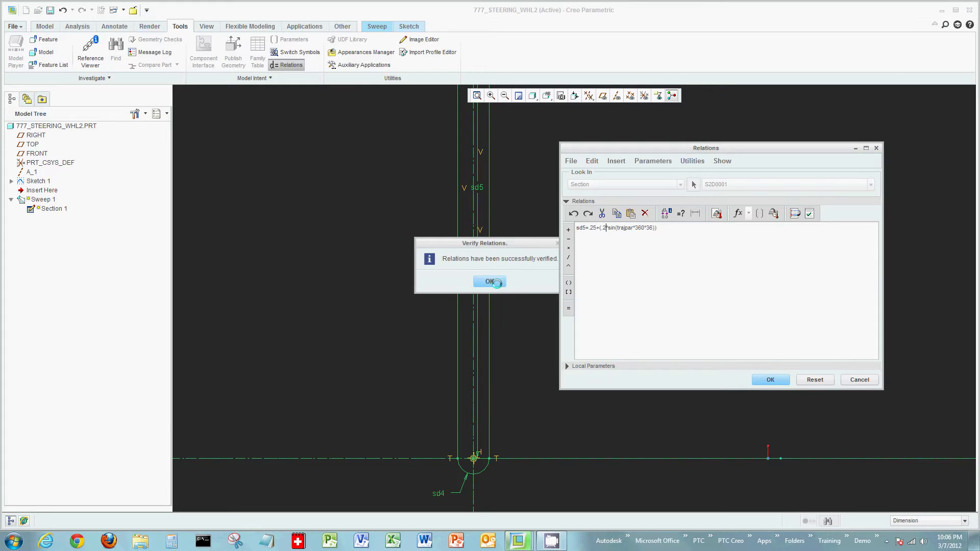
left_click(490, 282)
left_click(771, 379)
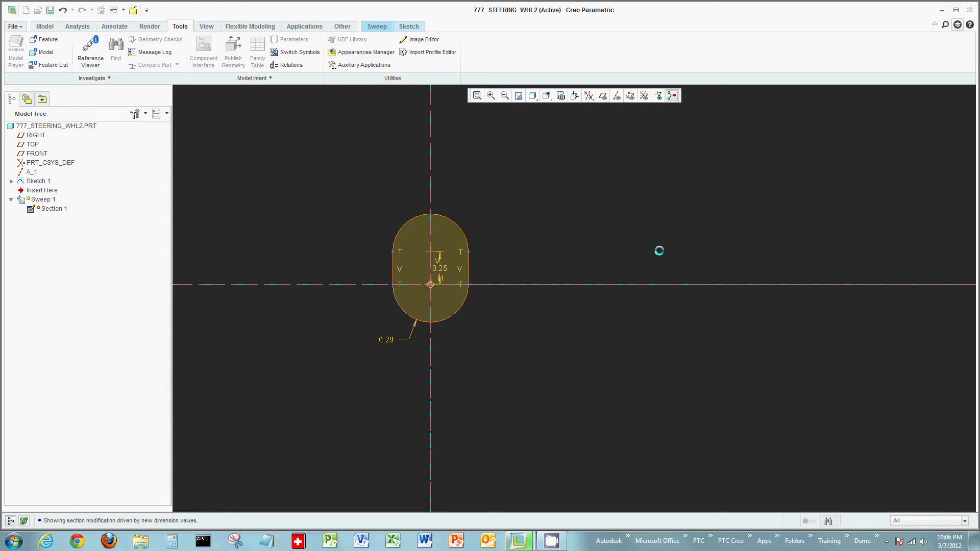
left_click(410, 26)
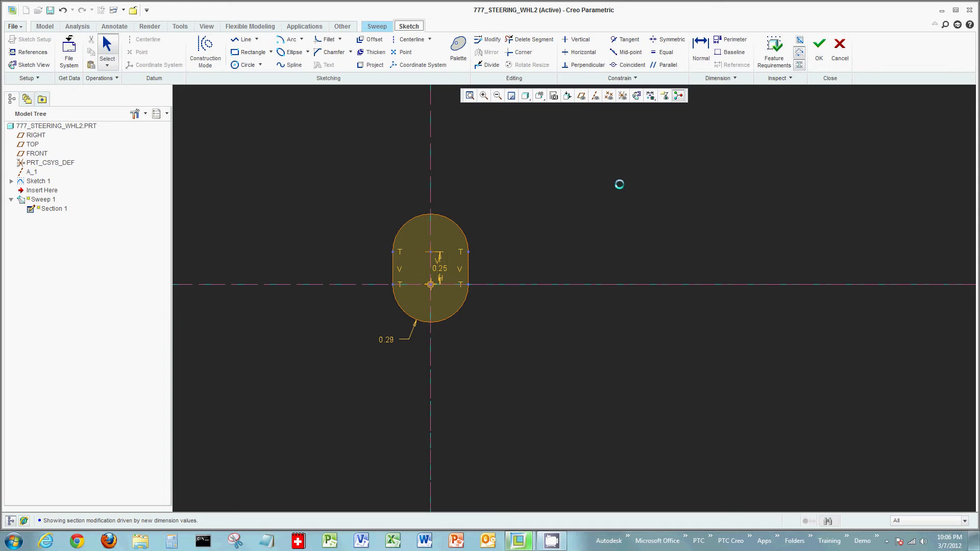
right_click(619, 200)
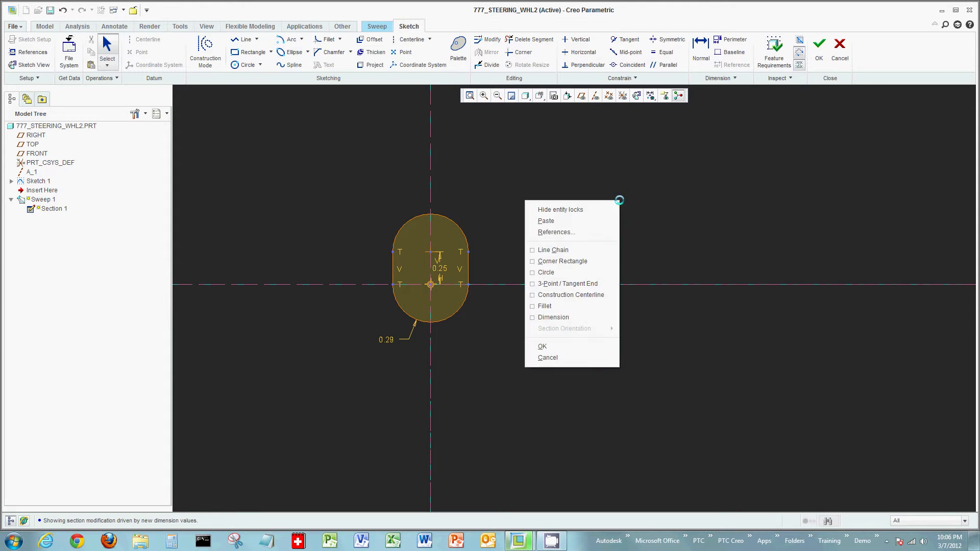
left_click(559, 348)
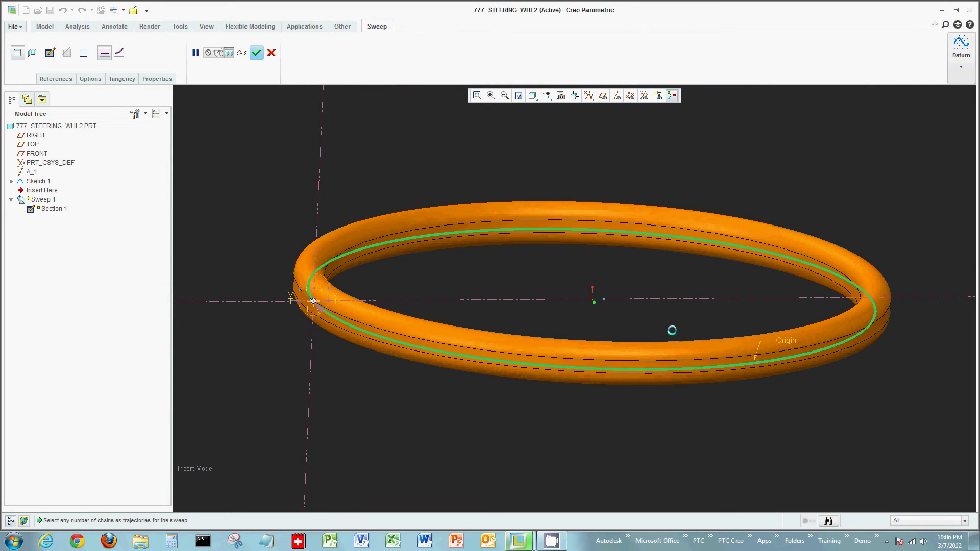
- Complete Sweep 1 as a variable section sweep and return to the 777_CAR assembly
right_click(380, 381)
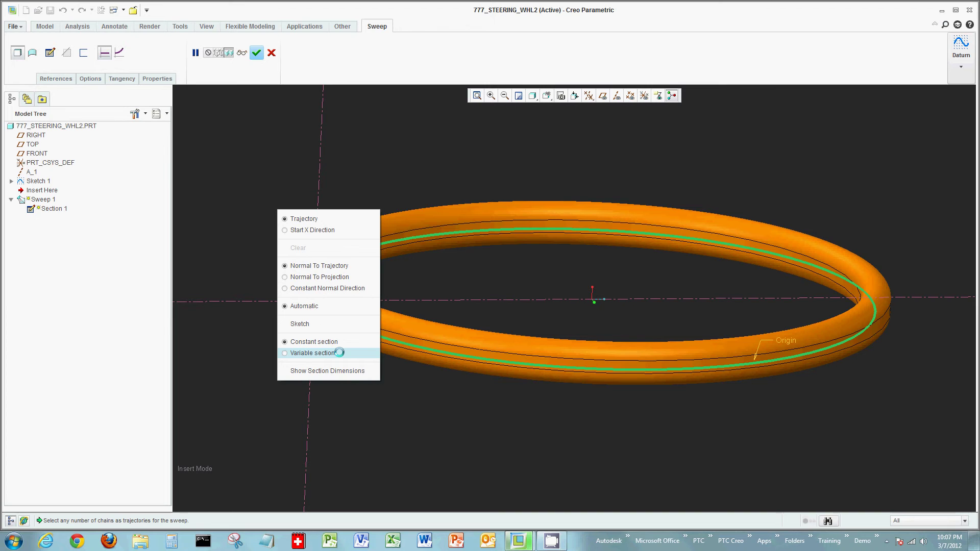
left_click(313, 353)
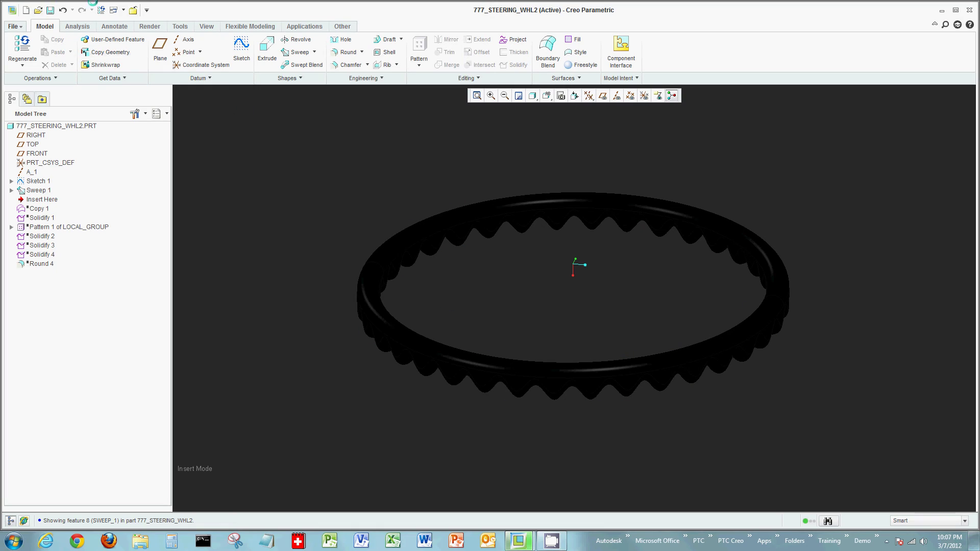
left_click(131, 9)
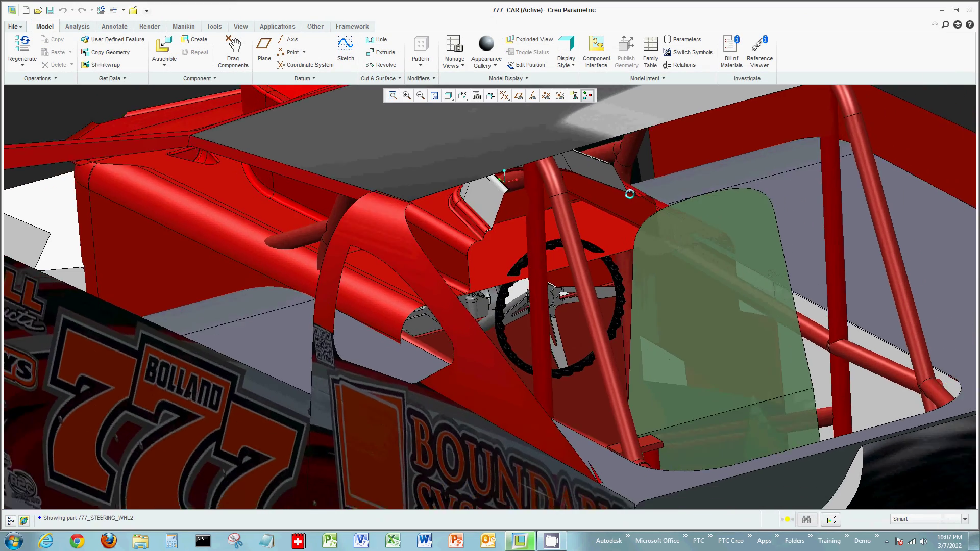